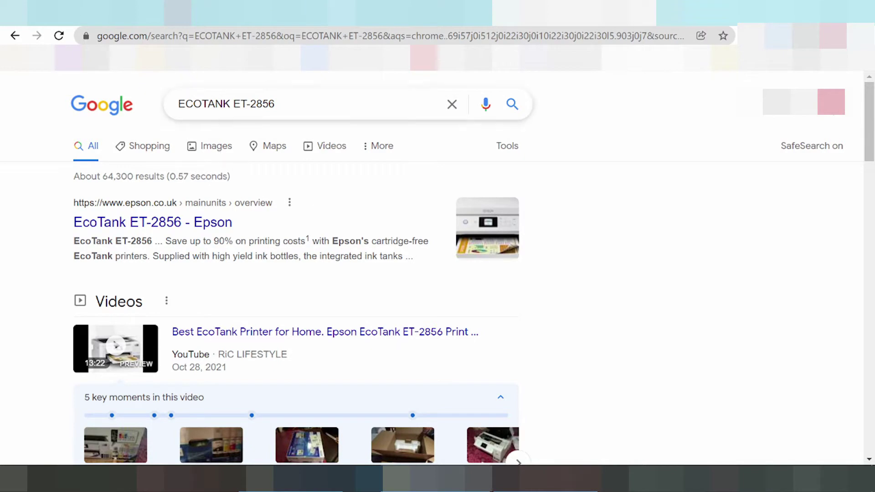
Step: Extend the Google query 'ECOTANK ET-2856' by adding 'driver download' at the end
drag(233, 104, 275, 104)
click(275, 103)
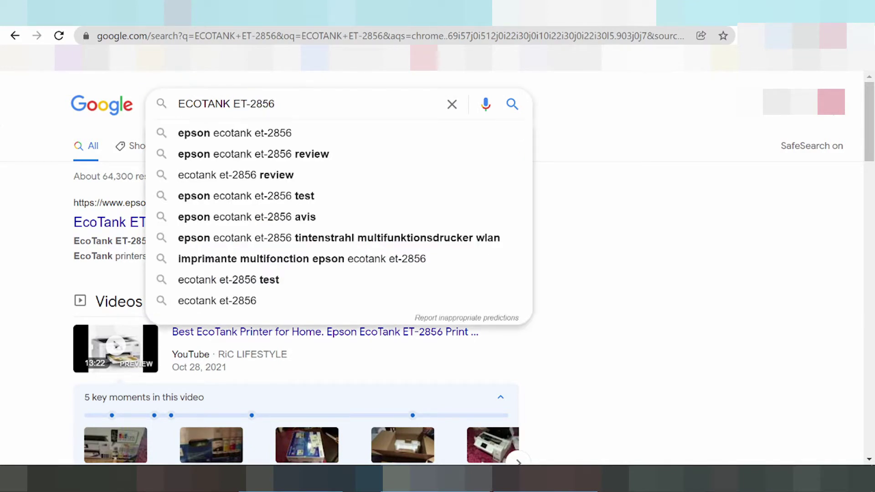
text(driver dow)
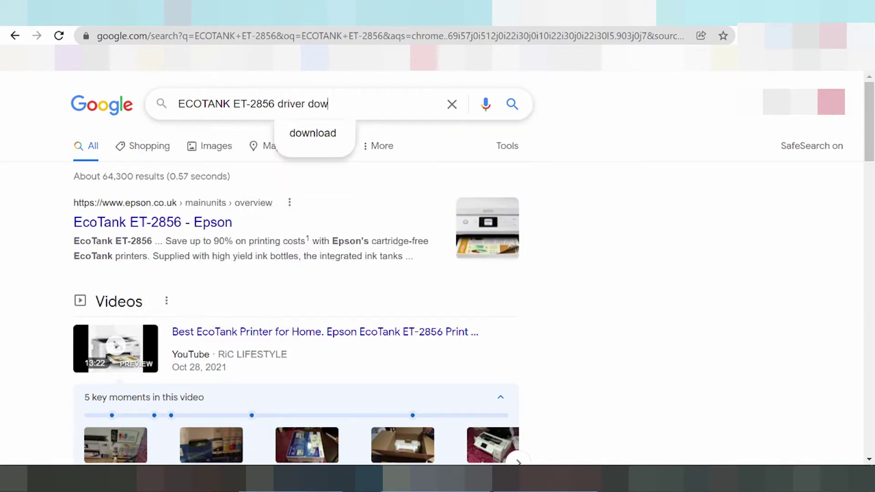
text(nload)
Step: Search for 'ECOTANK ET-2856 driver download' and scroll through the roughly 212,000 results
key(Return)
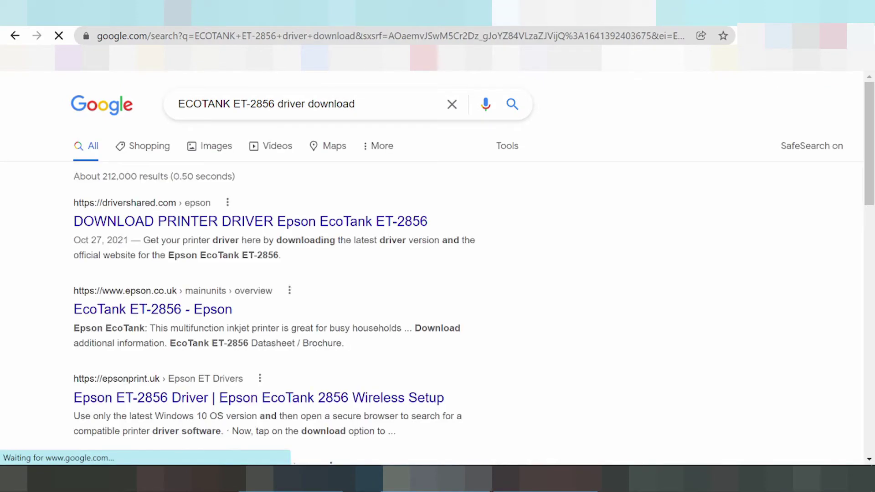
scroll(308, 160, down, 5)
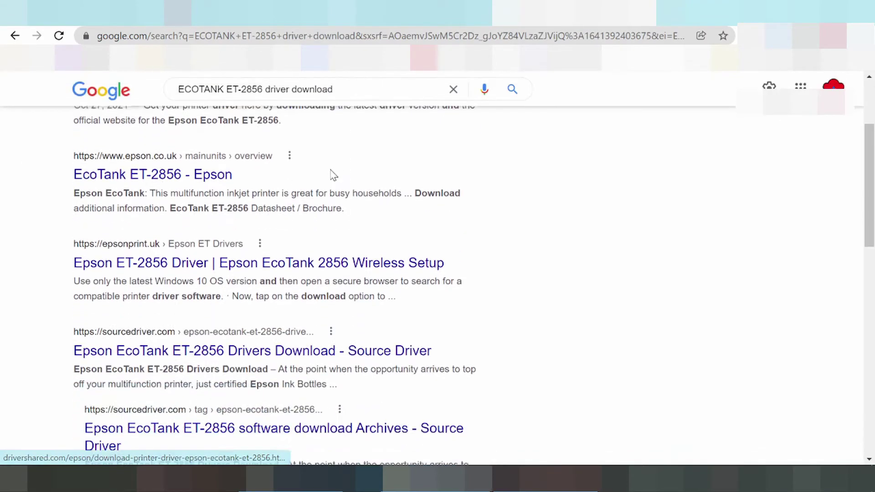
scroll(280, 196, down, 5)
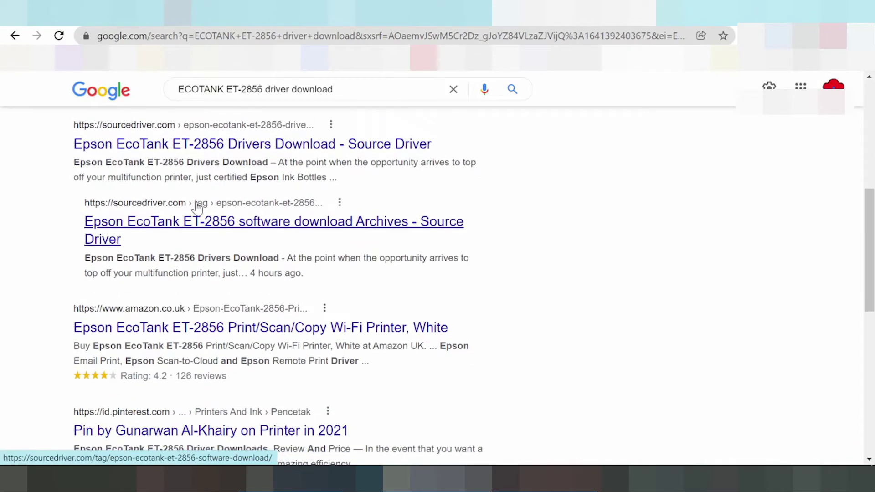
scroll(200, 221, down, 6)
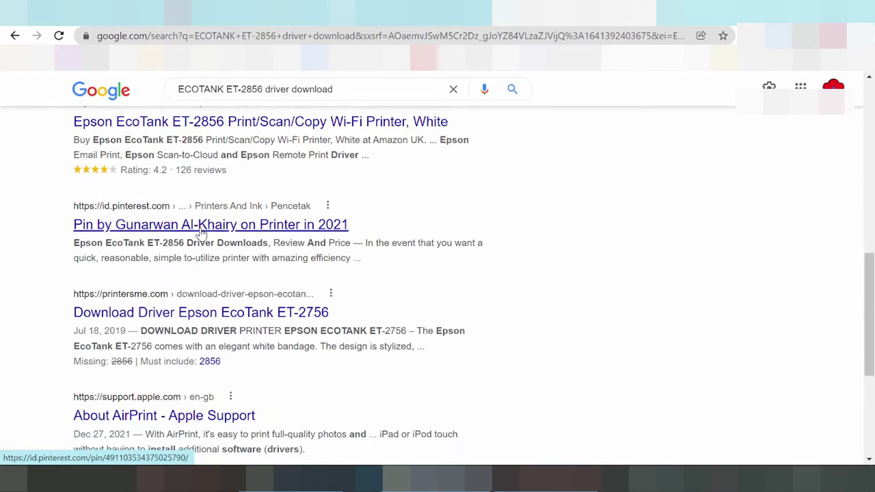
scroll(204, 236, down, 2)
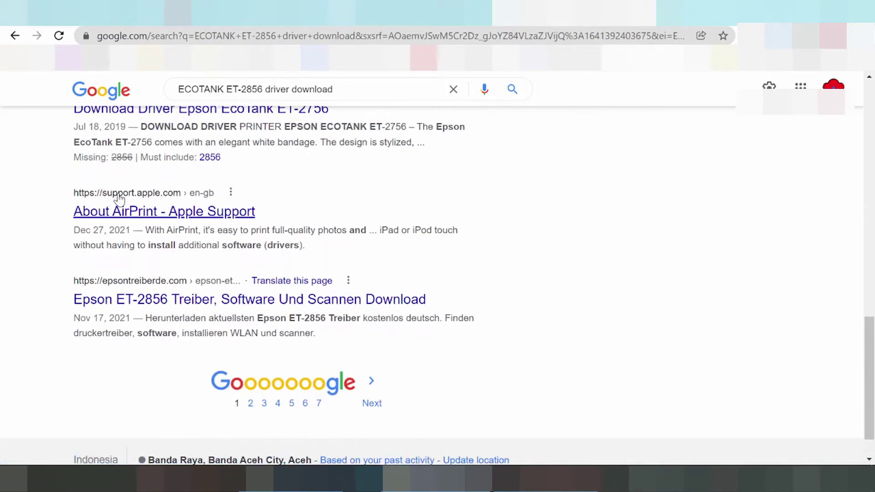
scroll(132, 197, up, 10)
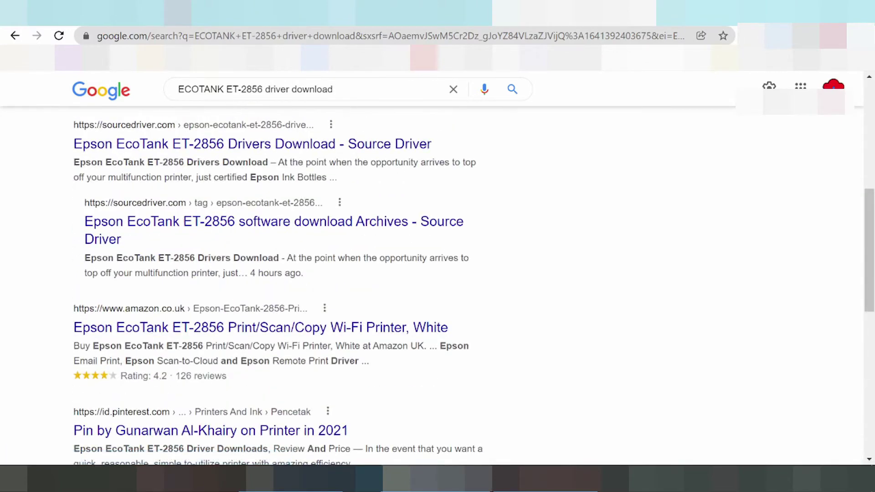
scroll(181, 261, up, 3)
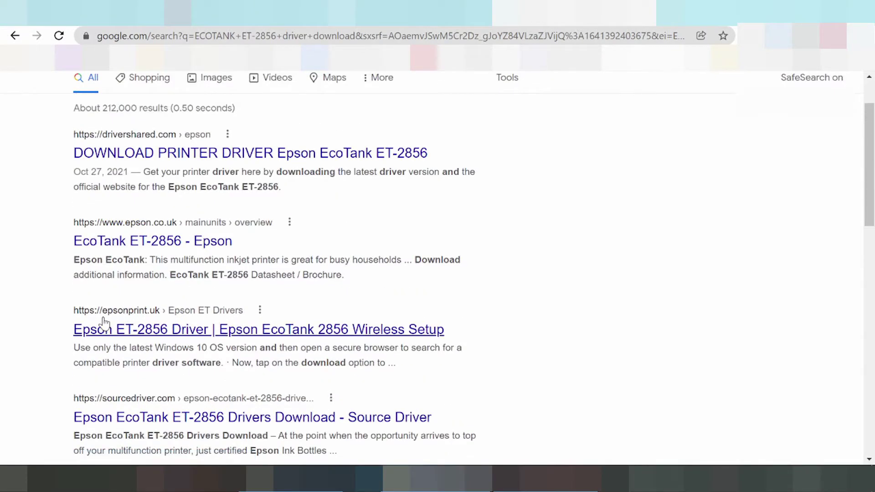
Step: Open the 'EcoTank ET-2856 - Epson' result and scroll down to its Need Support section
click(152, 240)
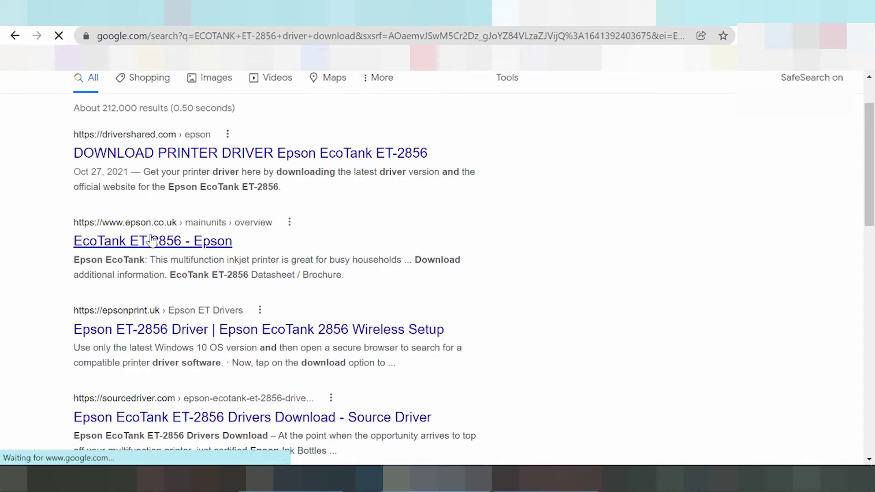
scroll(152, 240, up, 2)
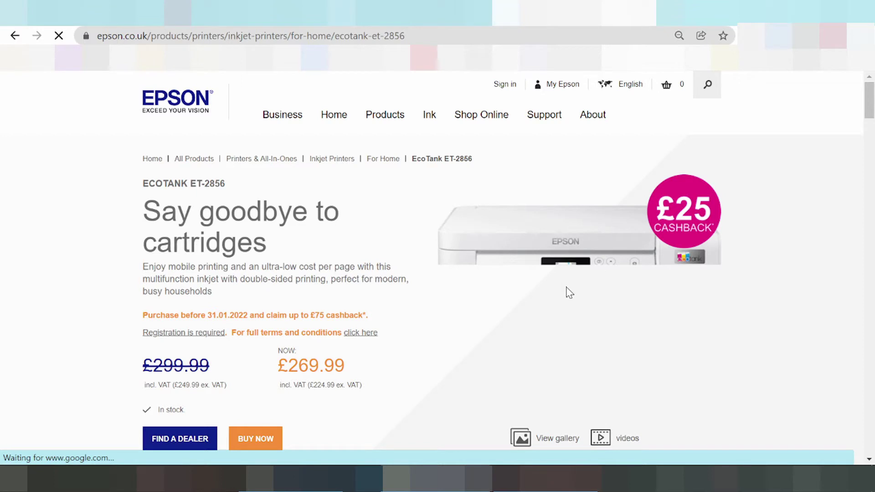
scroll(567, 277, down, 2)
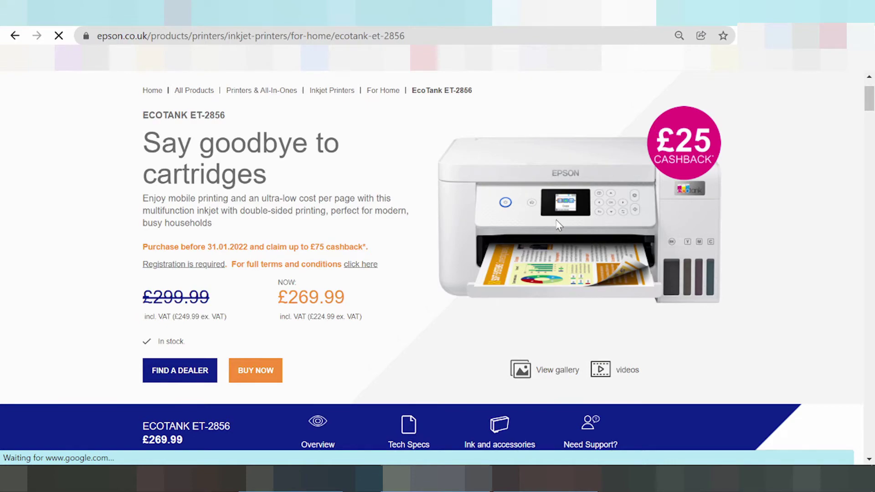
scroll(510, 221, down, 2)
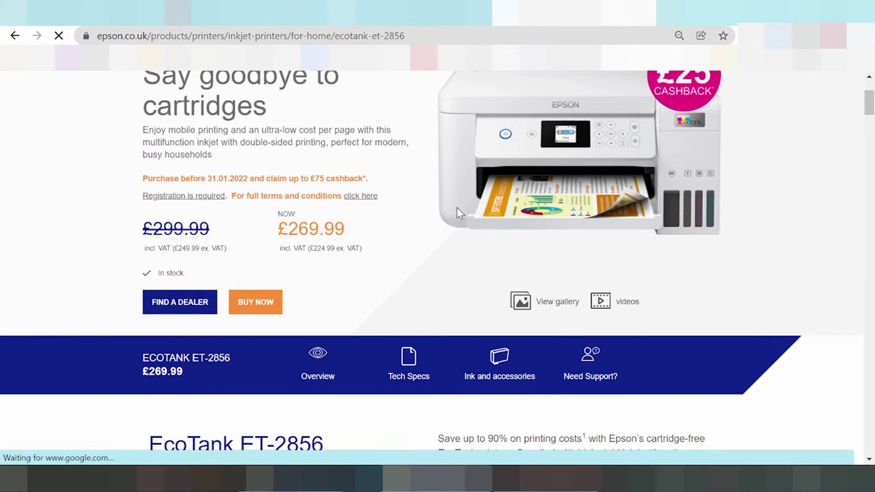
scroll(442, 210, down, 10)
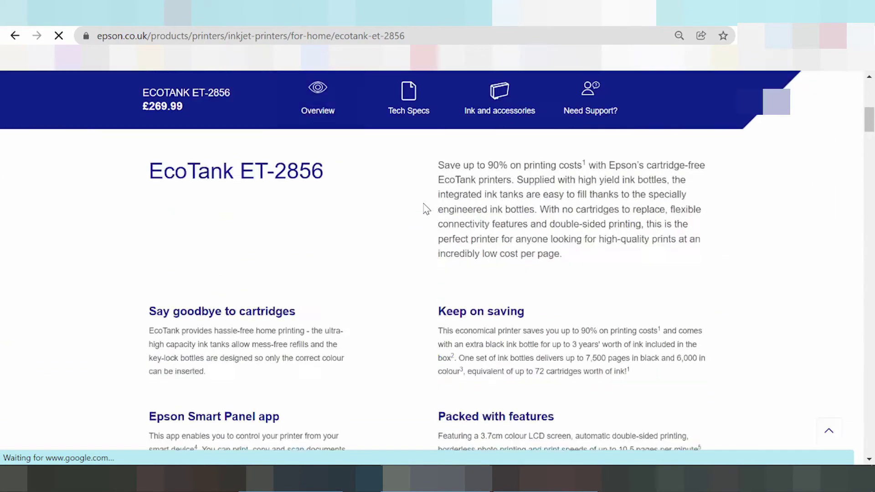
scroll(422, 209, down, 15)
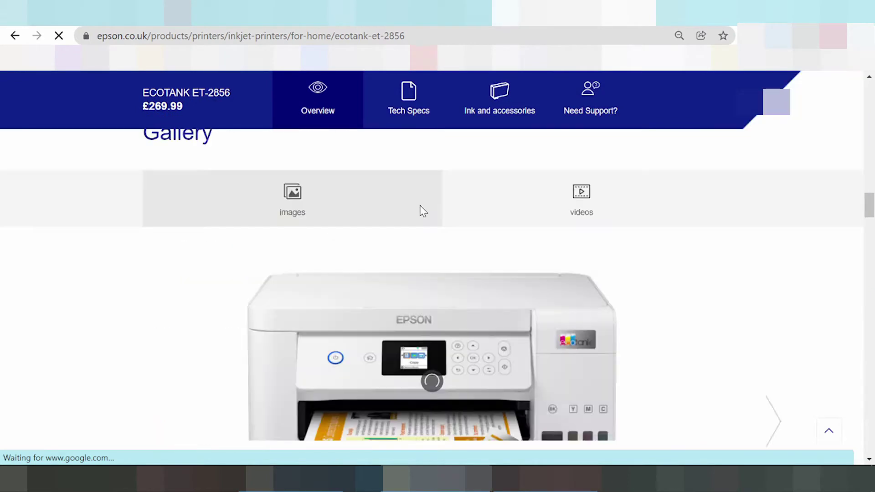
scroll(421, 211, down, 15)
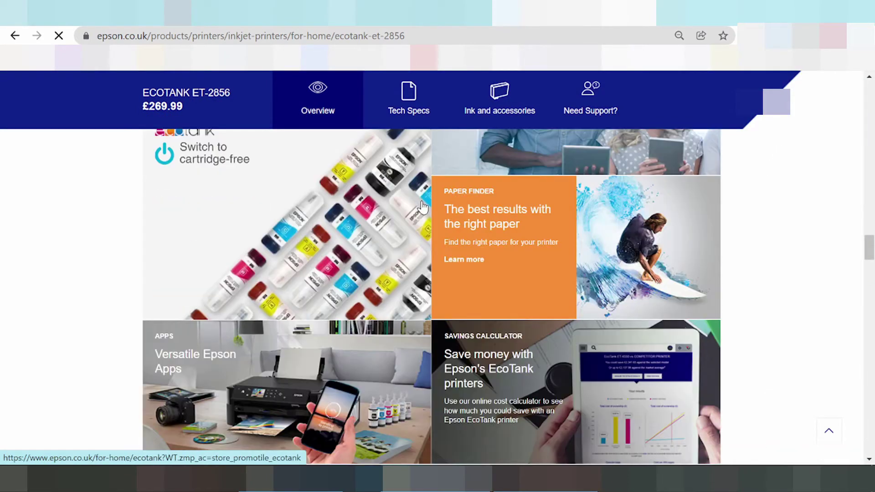
scroll(426, 214, down, 15)
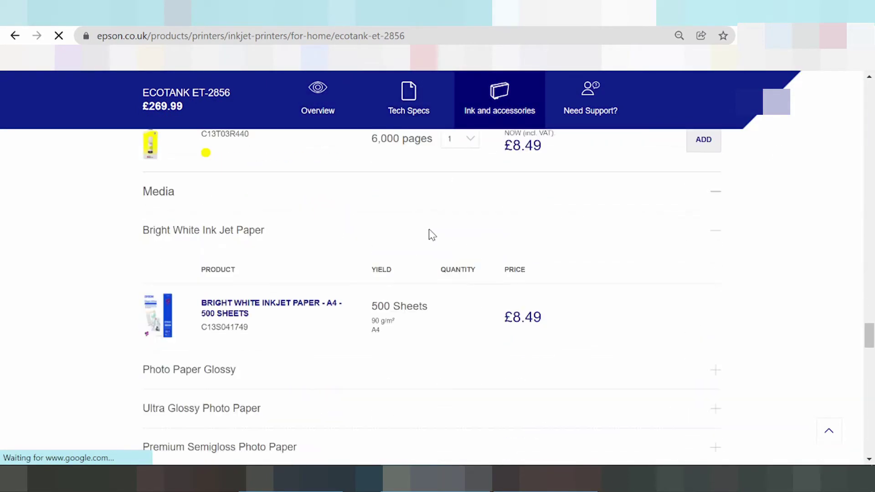
scroll(432, 235, down, 12)
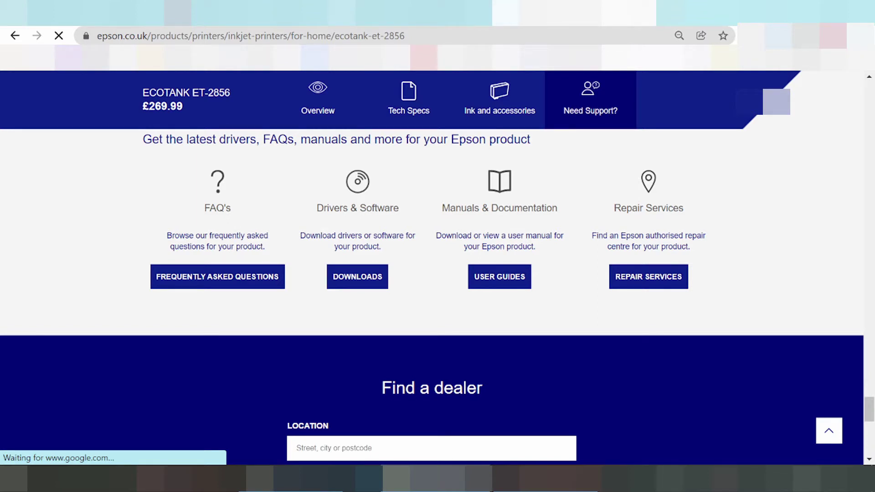
Step: Go to DOWNLOADS under Drivers & Software and view the Product downloads area
click(361, 280)
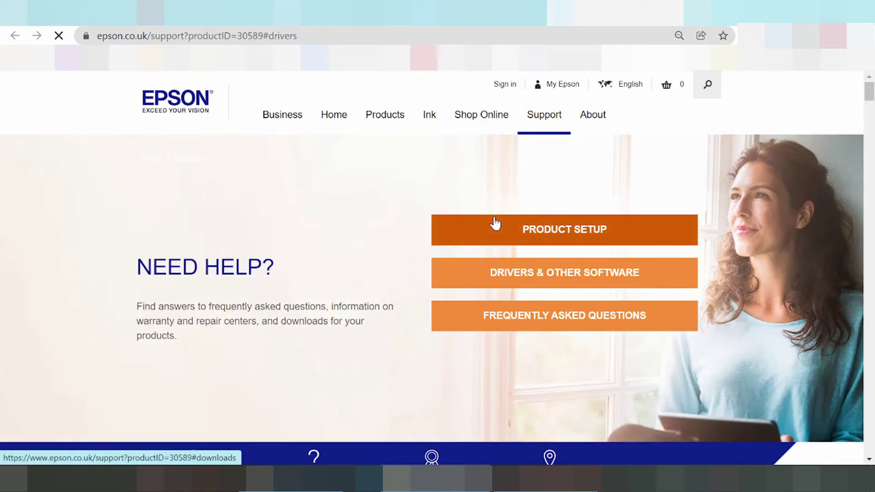
scroll(529, 196, down, 12)
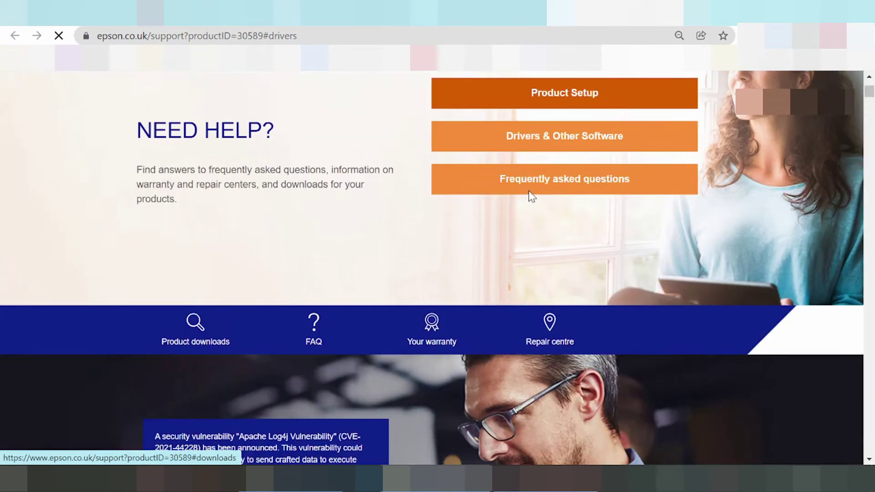
scroll(553, 196, up, 5)
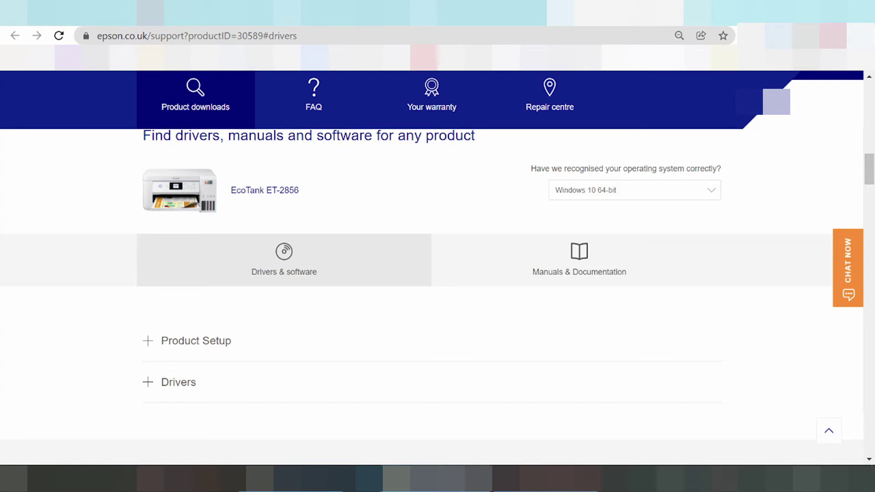
Step: Open the operating-system dropdown and scroll through its list to find Windows 11
click(604, 197)
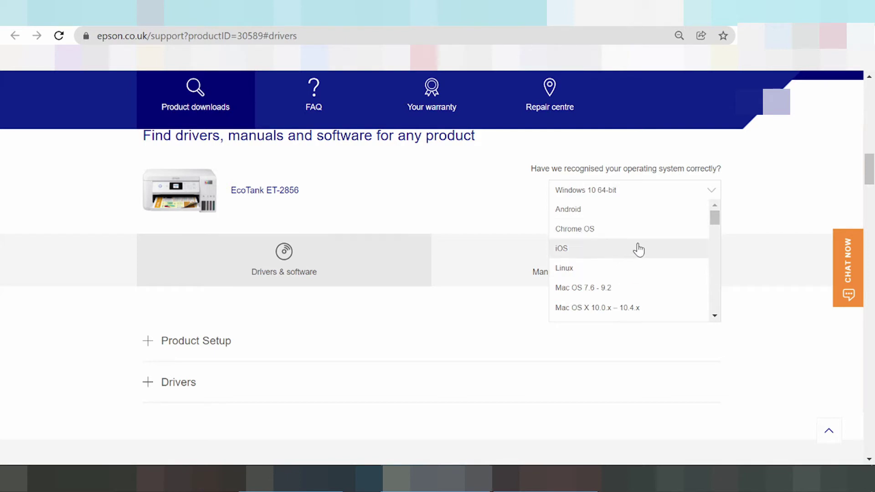
scroll(633, 247, down, 2)
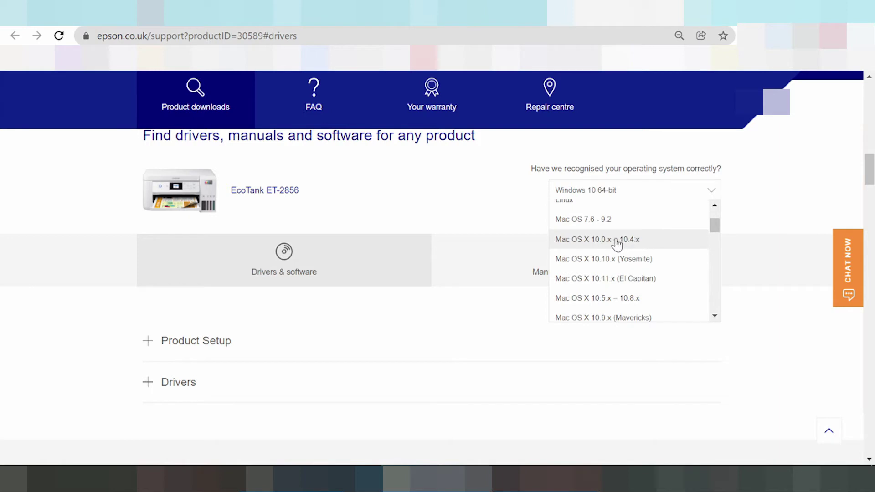
scroll(600, 229, down, 2)
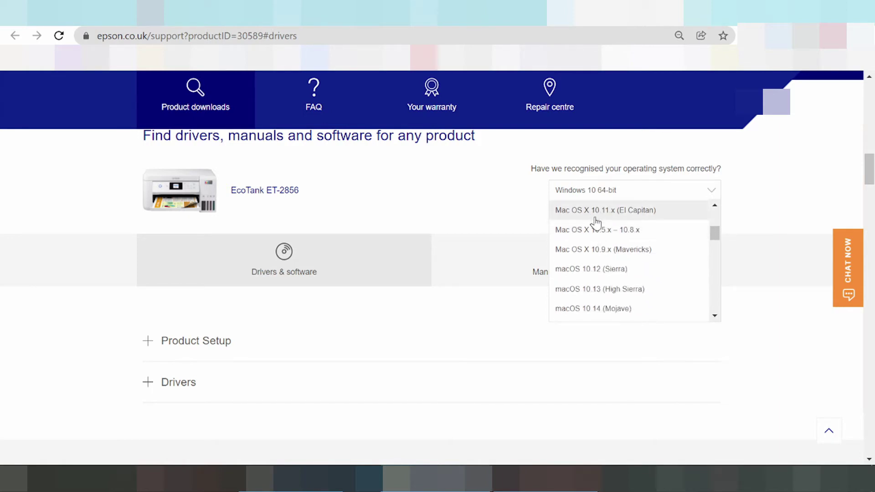
scroll(597, 219, down, 2)
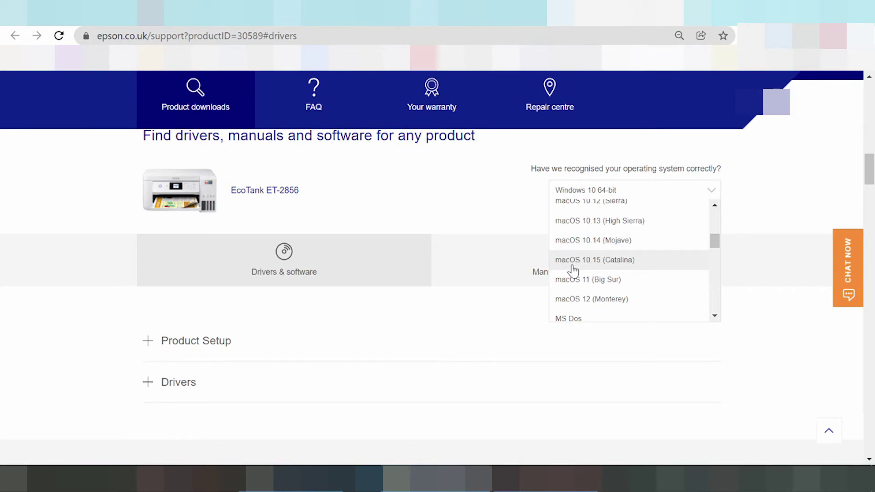
scroll(606, 269, down, 2)
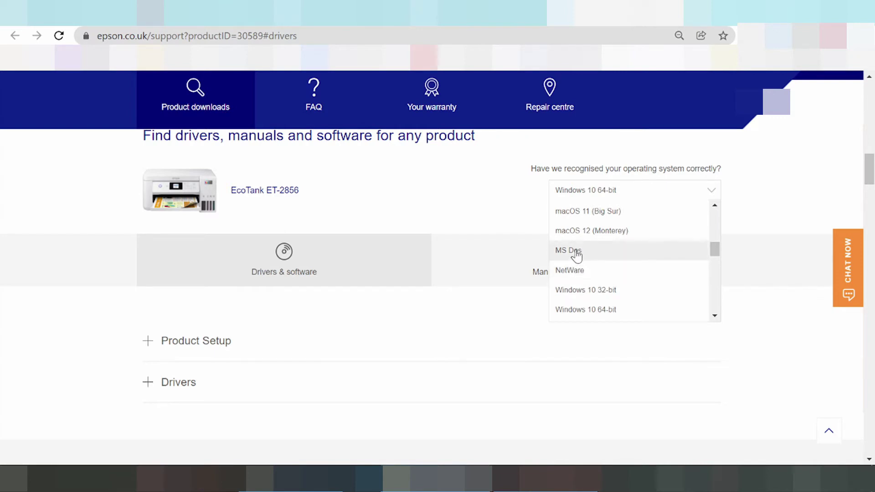
scroll(593, 259, down, 2)
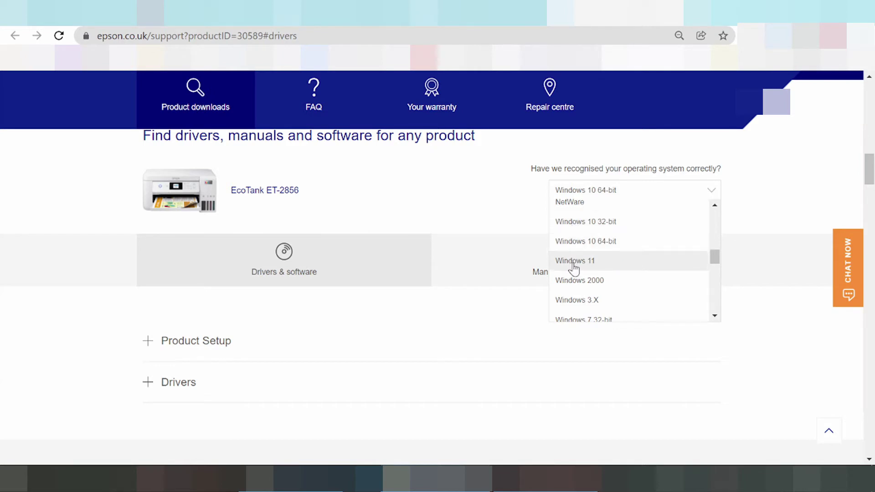
scroll(580, 268, down, 2)
scroll(626, 273, down, 1)
scroll(634, 278, down, 3)
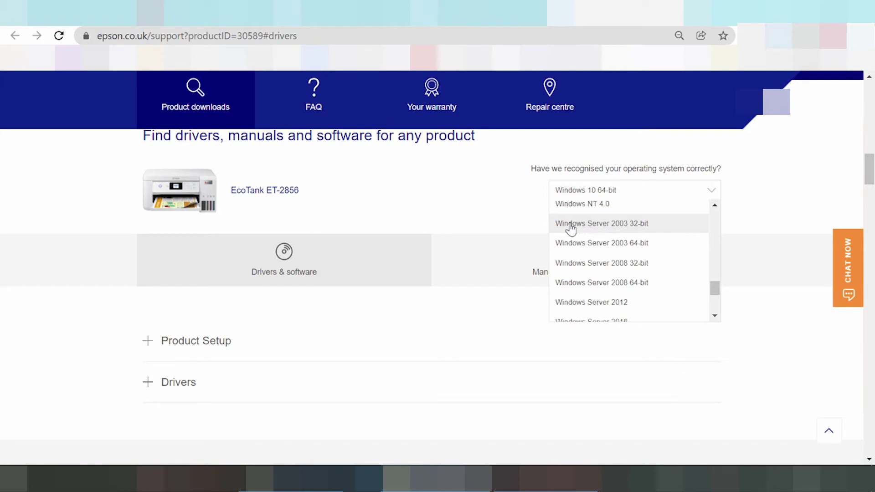
scroll(572, 244, down, 2)
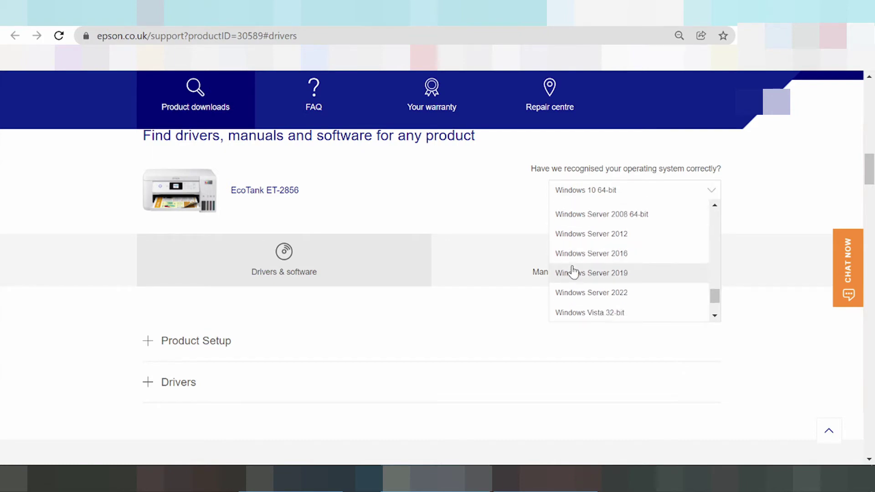
scroll(579, 255, down, 2)
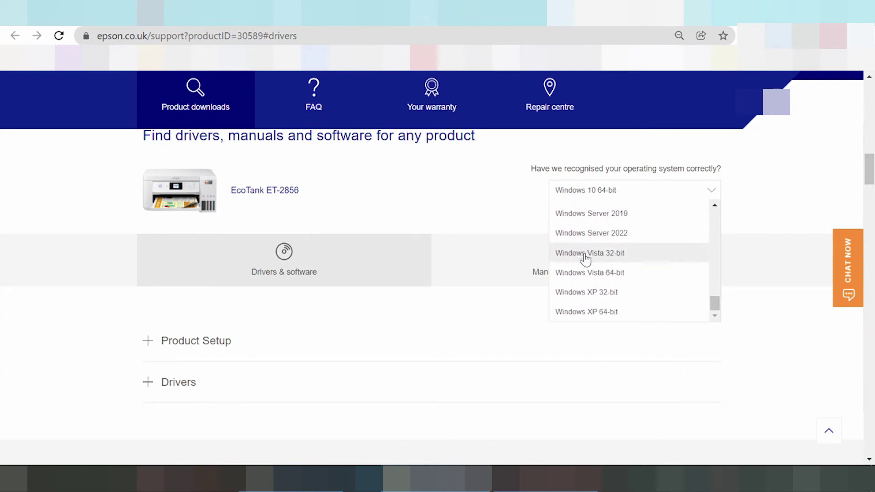
scroll(593, 291, down, 2)
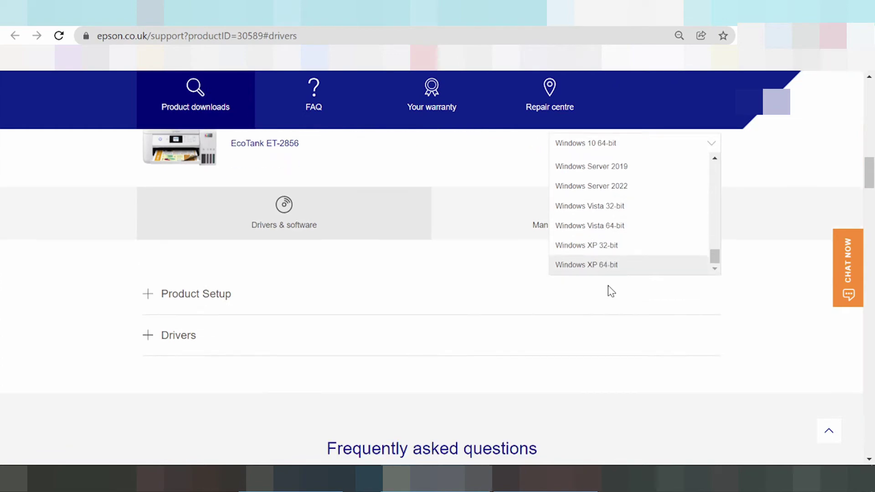
scroll(620, 292, up, 5)
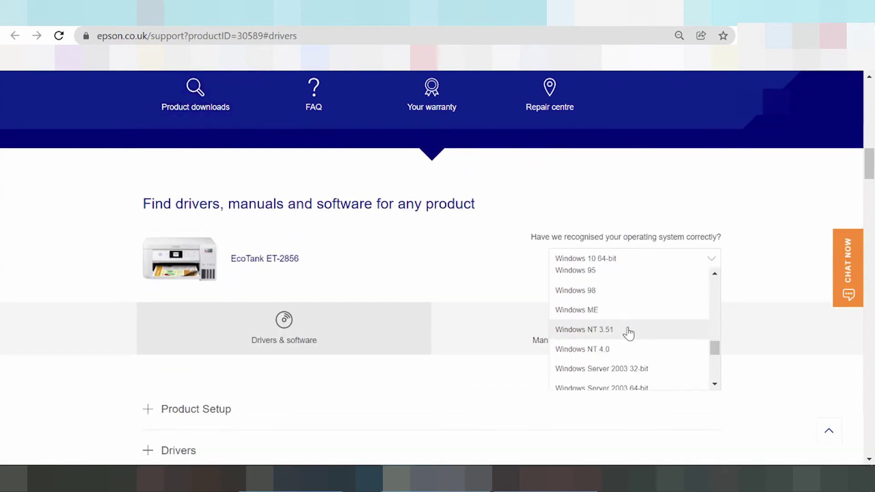
scroll(628, 335, up, 2)
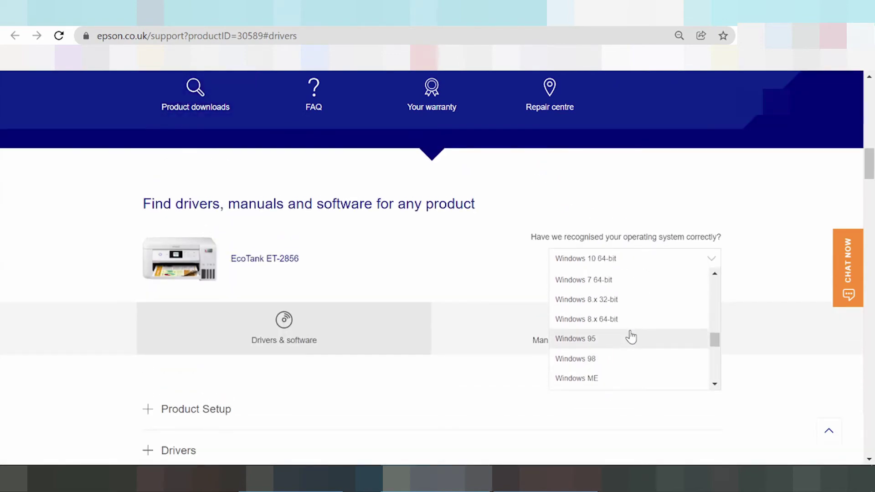
scroll(630, 335, up, 2)
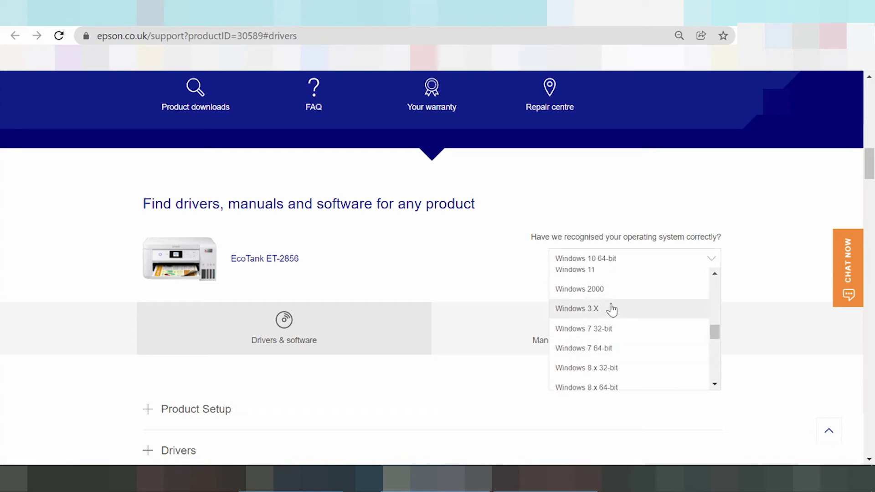
scroll(613, 319, up, 2)
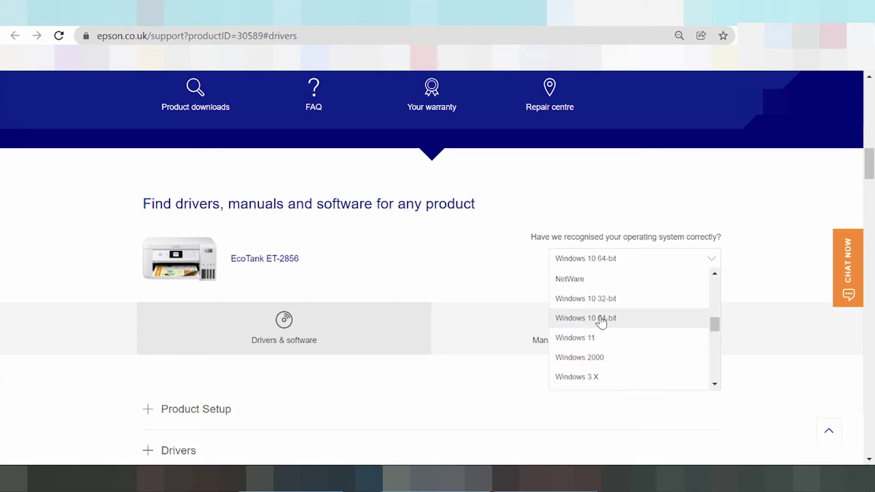
Step: Choose Windows 11 and scroll down to the reloaded Product Setup and Drivers listings
click(580, 341)
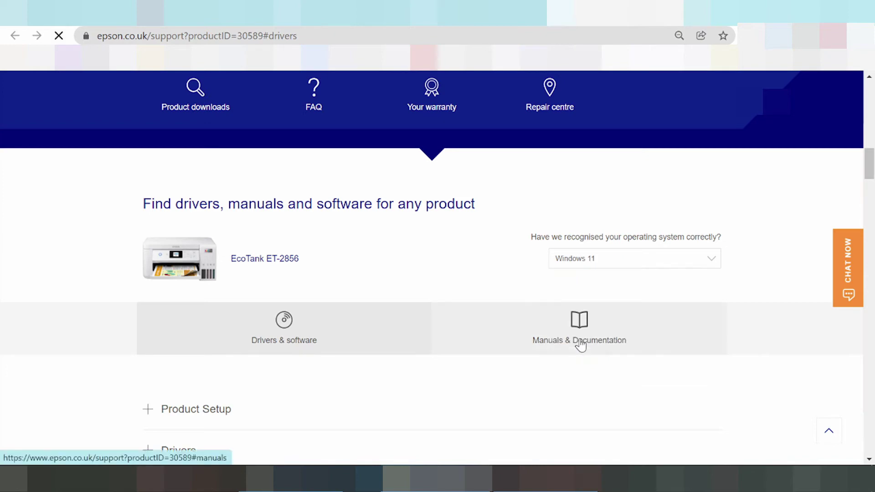
scroll(580, 218, down, 3)
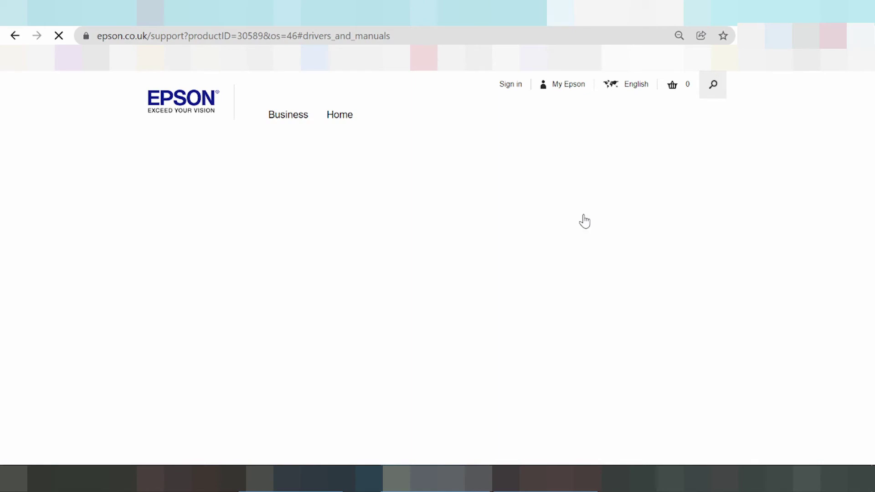
scroll(482, 221, down, 15)
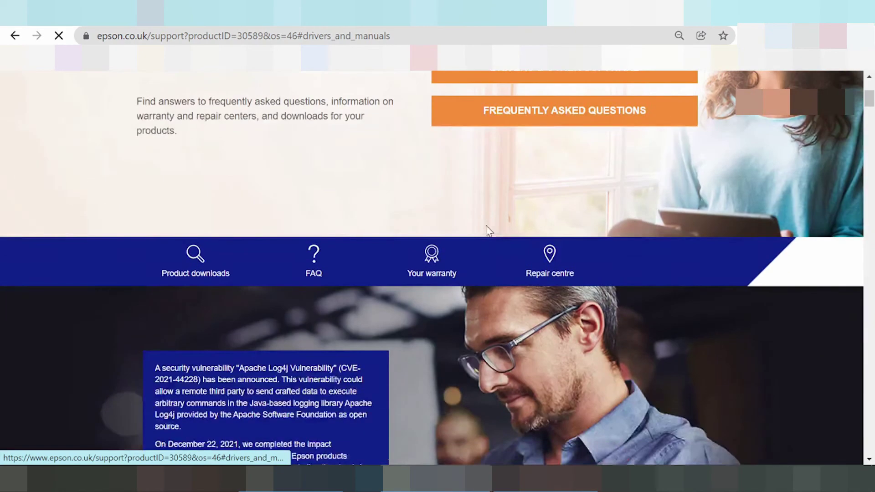
scroll(472, 175, down, 3)
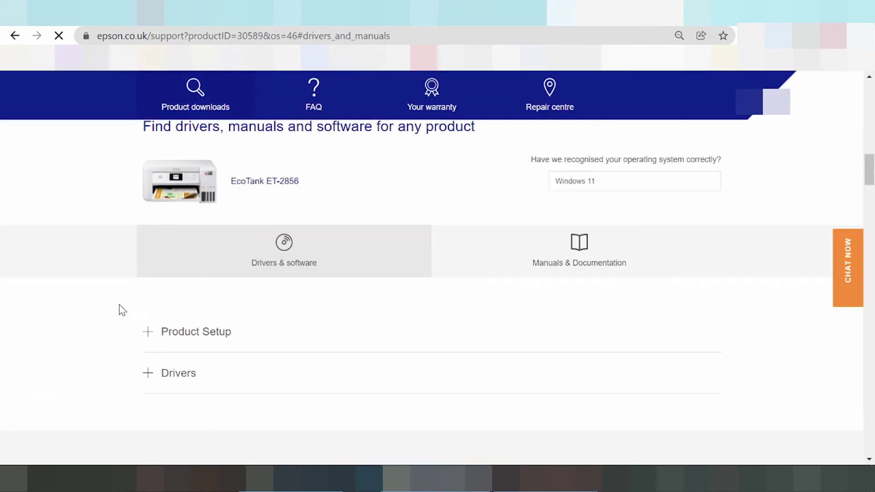
scroll(125, 311, down, 2)
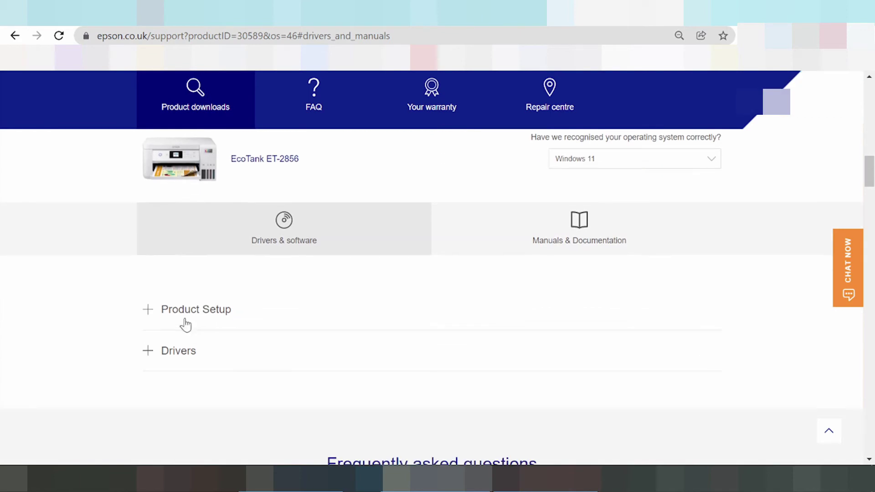
Step: Expand Product Setup and show the Epson Software updater's details
click(182, 308)
scroll(221, 303, down, 1)
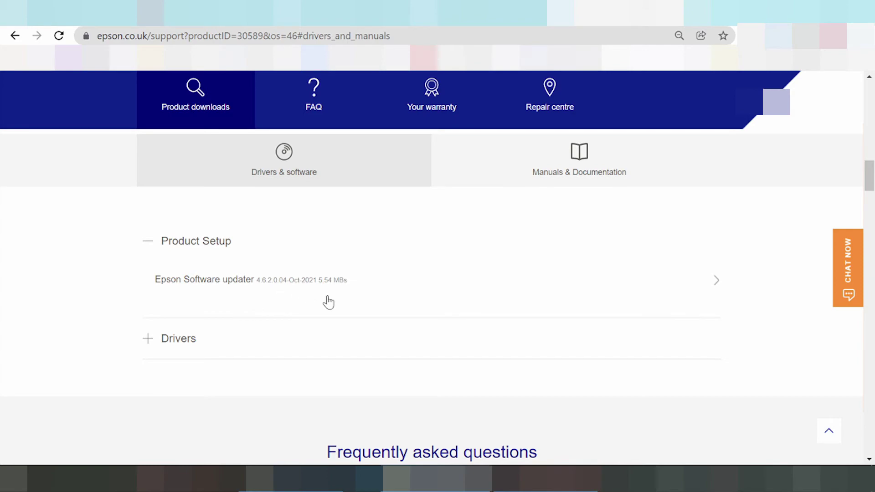
click(716, 281)
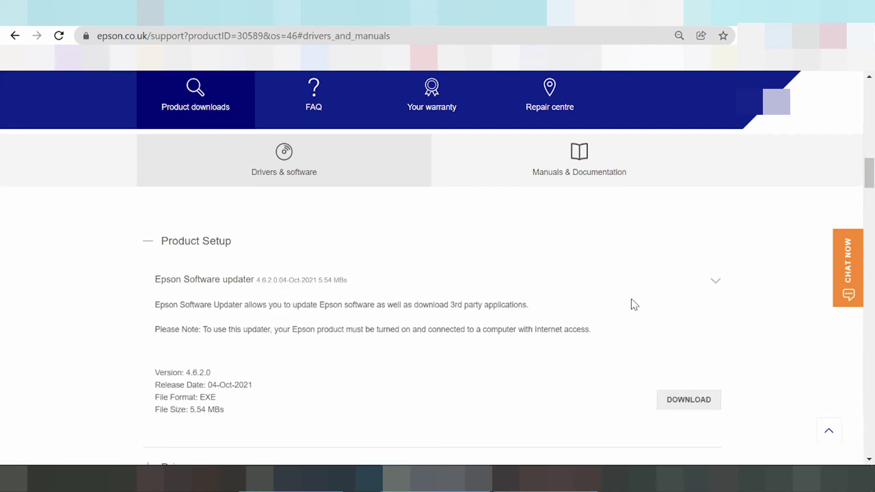
scroll(427, 294, down, 1)
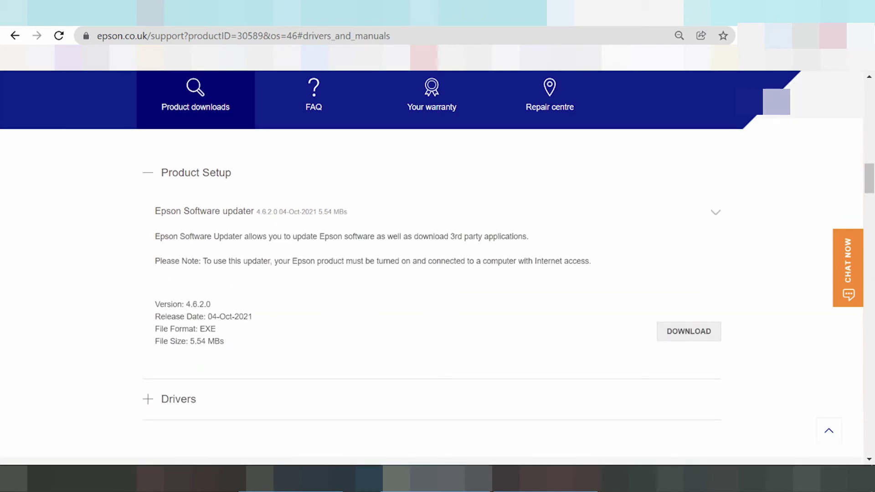
Step: Highlight the updater's Version, Release Date and File Size, then expand the Drivers list
drag(171, 316, 199, 322)
double_click(165, 304)
drag(155, 341, 177, 342)
scroll(284, 307, down, 3)
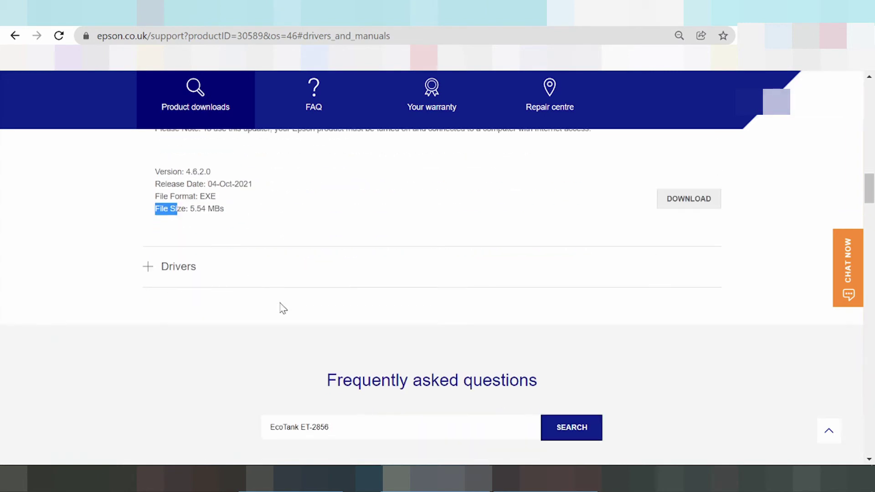
scroll(146, 313, up, 2)
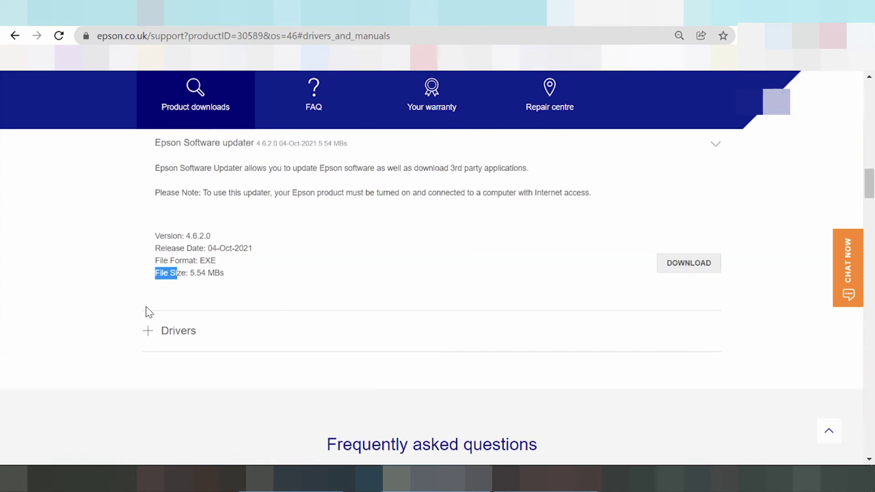
click(177, 332)
Step: Expand the 'Scan patch for user interface' and Driver 3.01.00 entries to show their details
scroll(127, 285, down, 3)
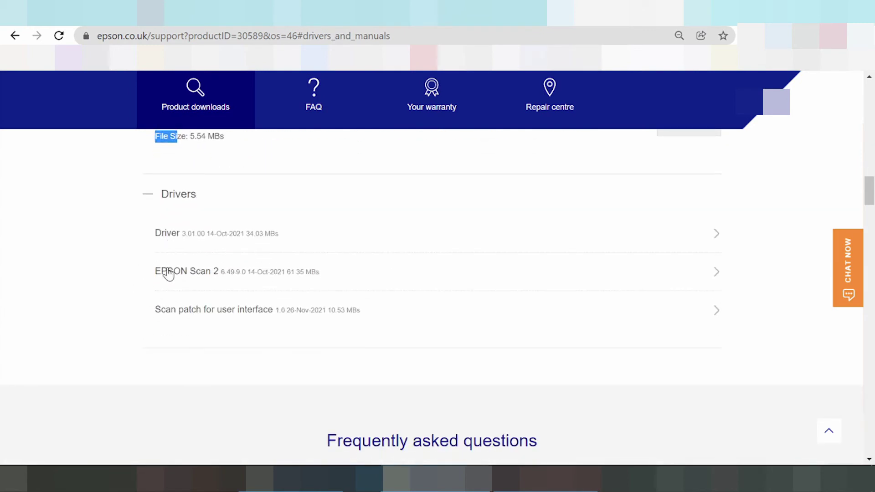
click(176, 315)
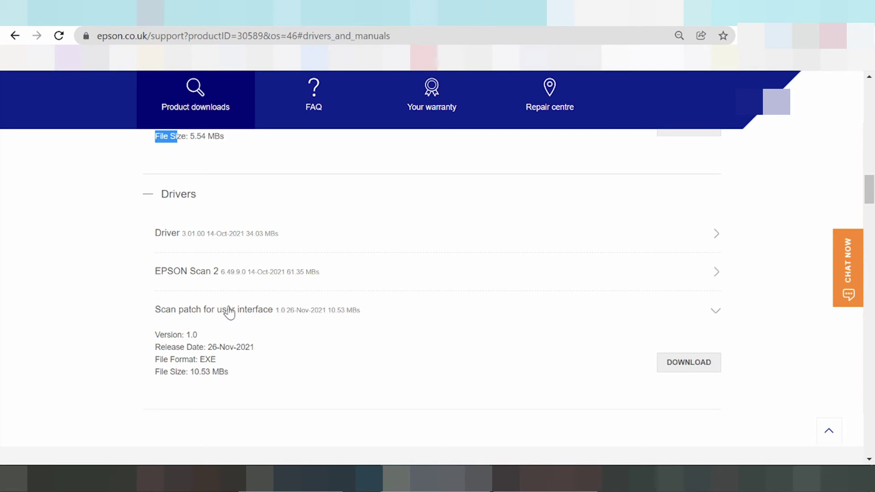
click(215, 235)
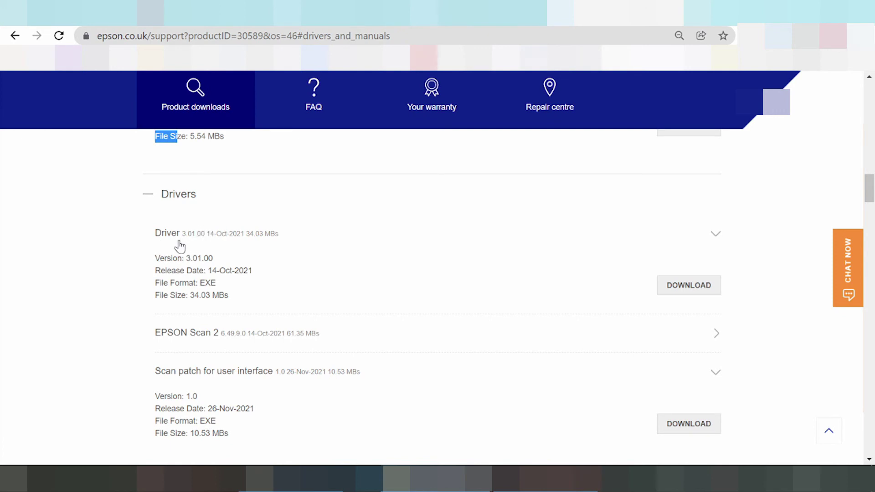
Step: Download the 34.03 MB Driver 3.01.00 installer, epson643085eu.exe
click(704, 291)
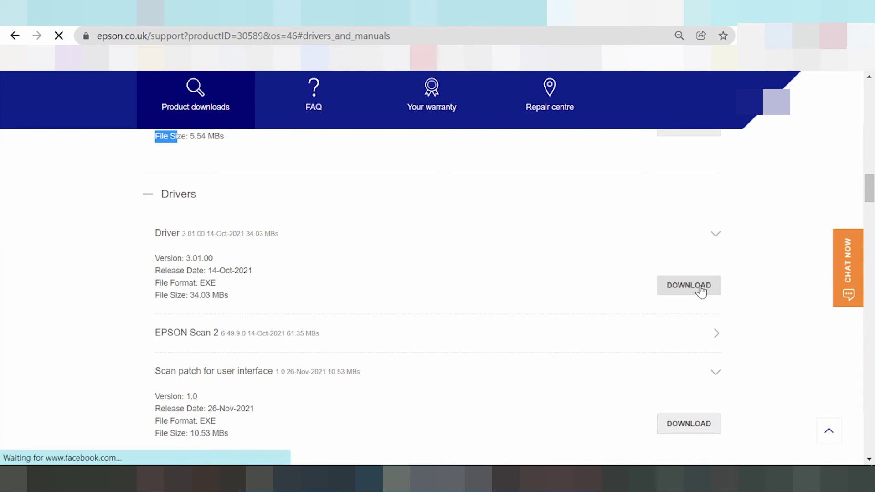